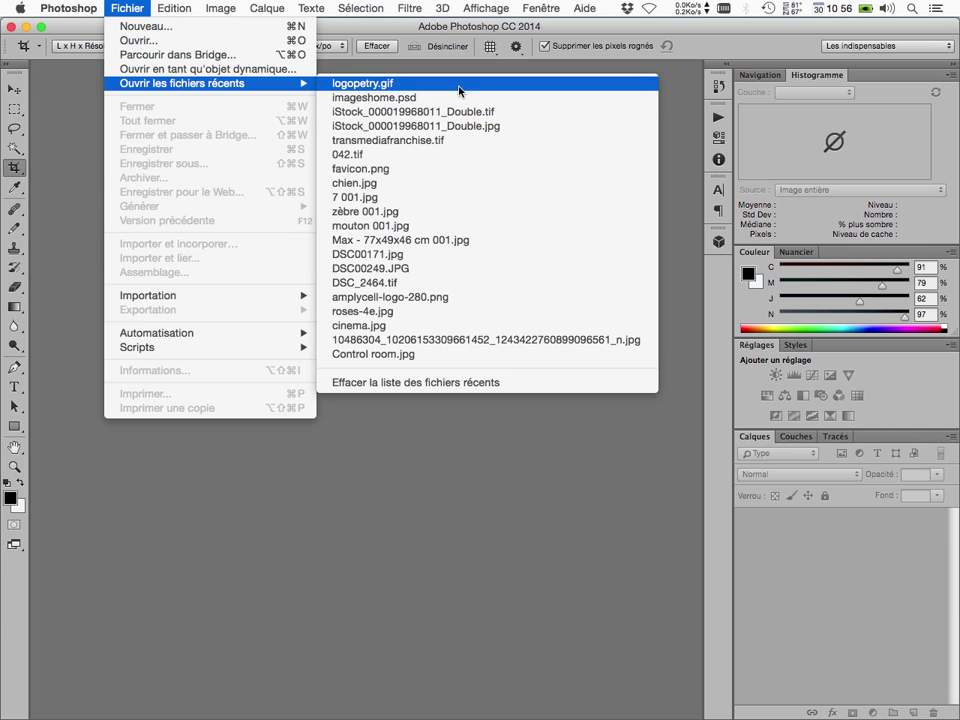
pyautogui.click(474, 125)
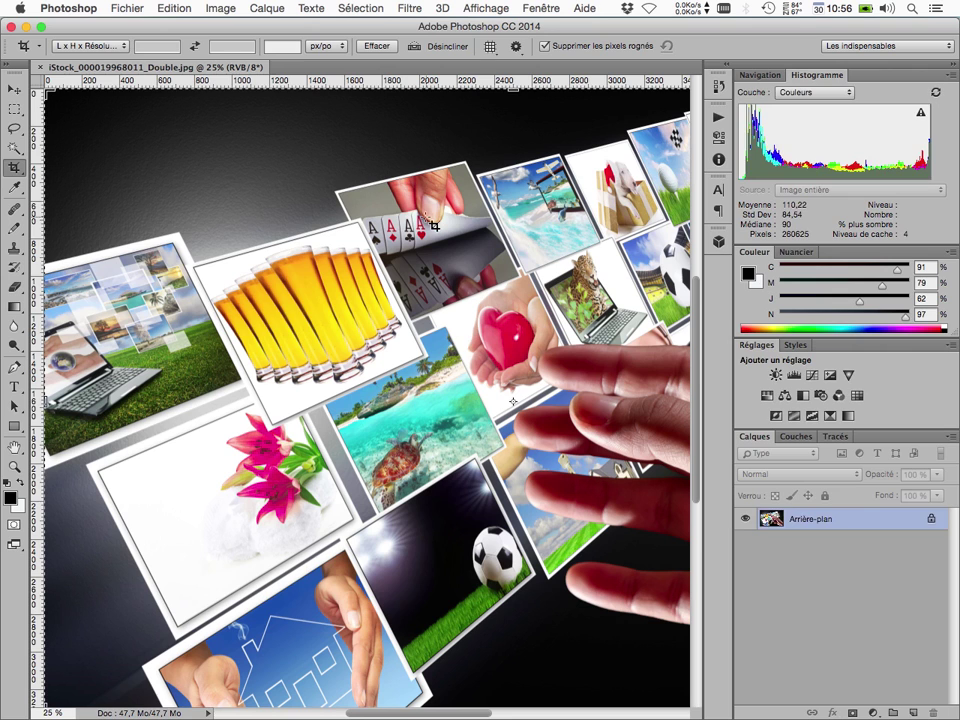
pyautogui.press('h')
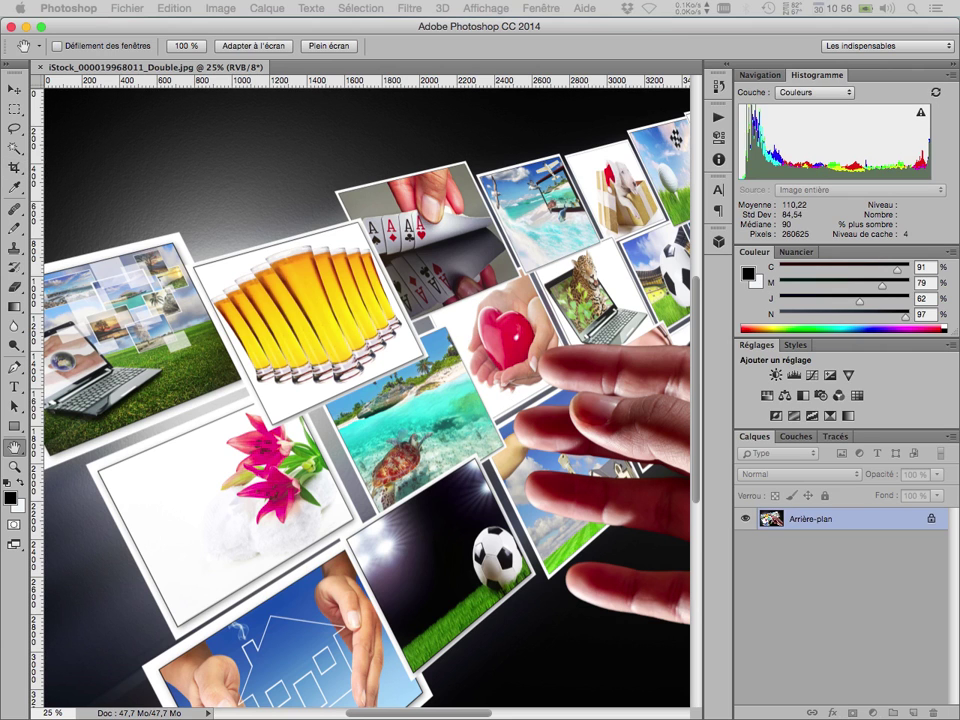
pyautogui.press('super+alt+i')
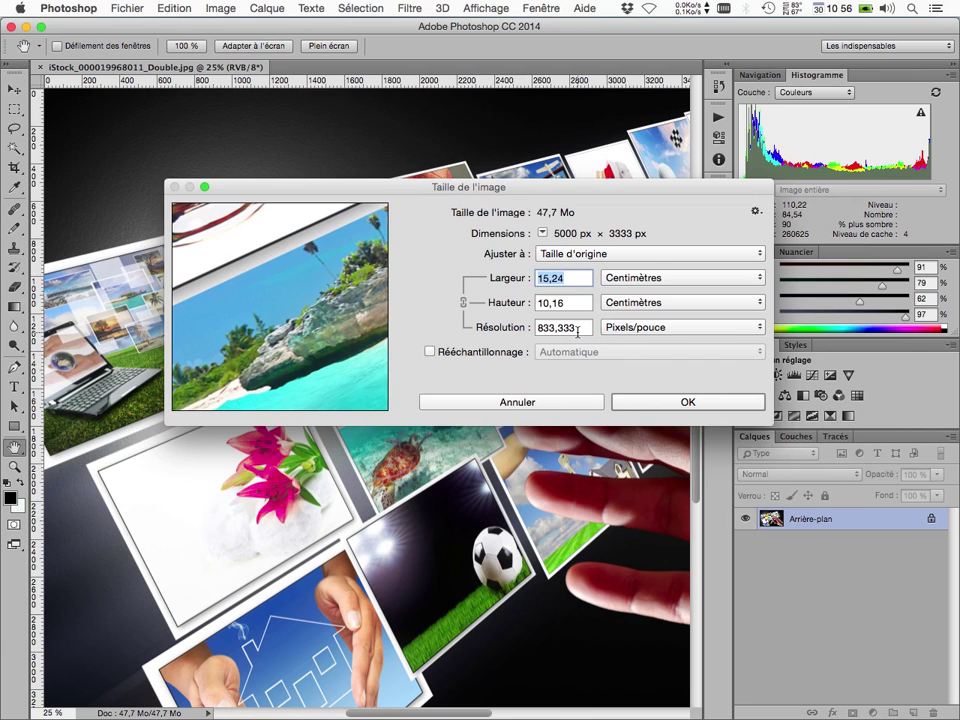
pyautogui.click(517, 402)
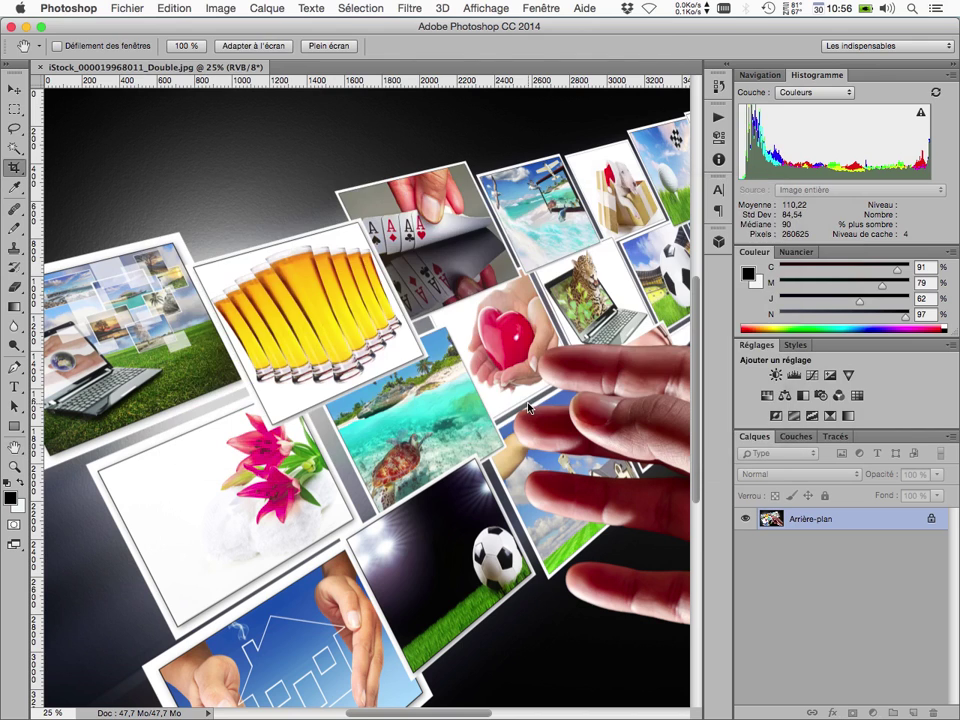
pyautogui.press('c')
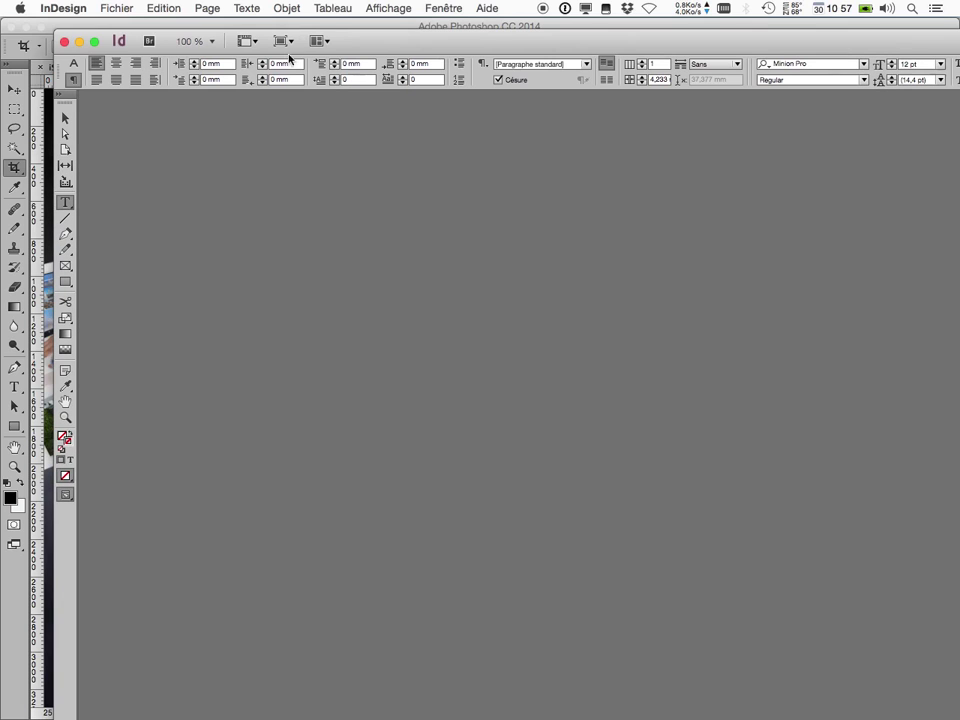
# In InDesign, create a document with the default settings and draw an empty graphic frame about 121.5 × 112 mm in its upper half
pyautogui.click(94, 41)
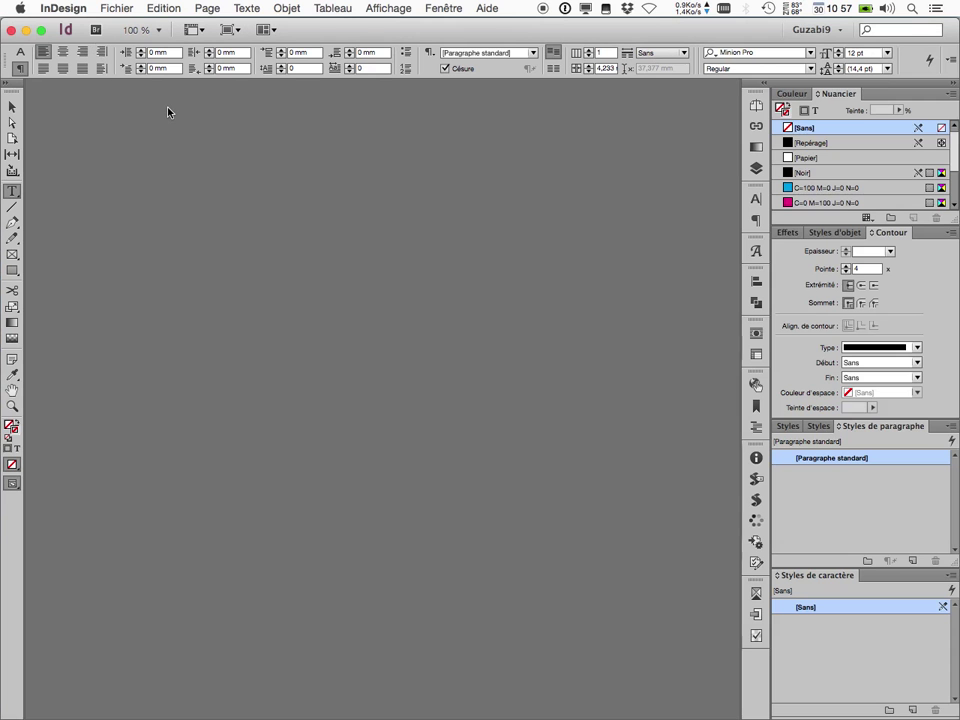
pyautogui.press('super+n')
pyautogui.press('Return')
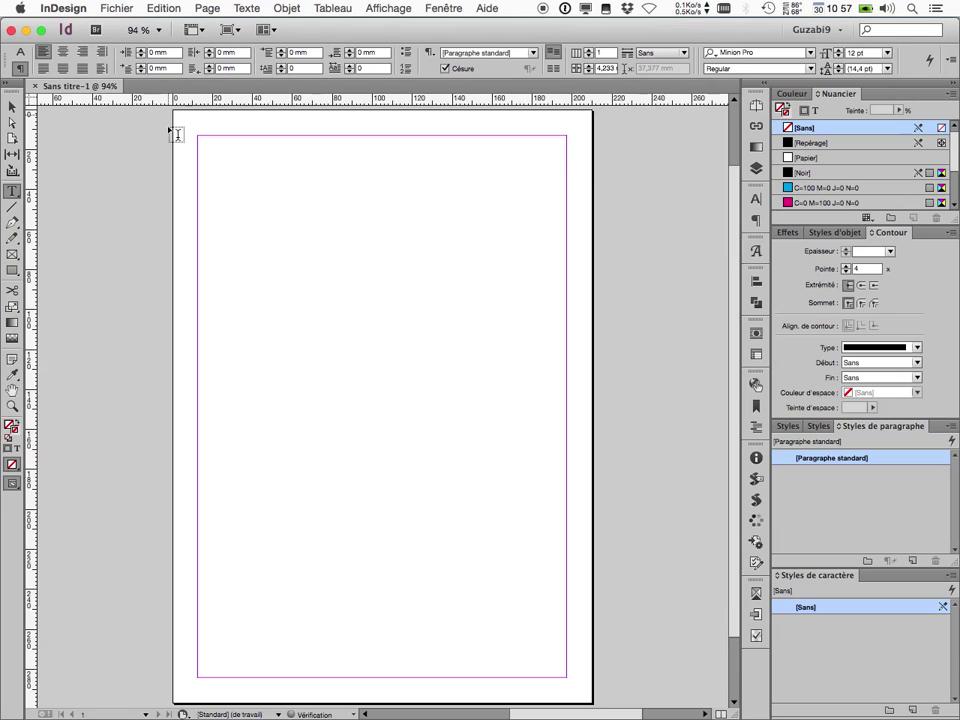
pyautogui.click(12, 254)
pyautogui.moveTo(226, 204); pyautogui.dragTo(469, 427)
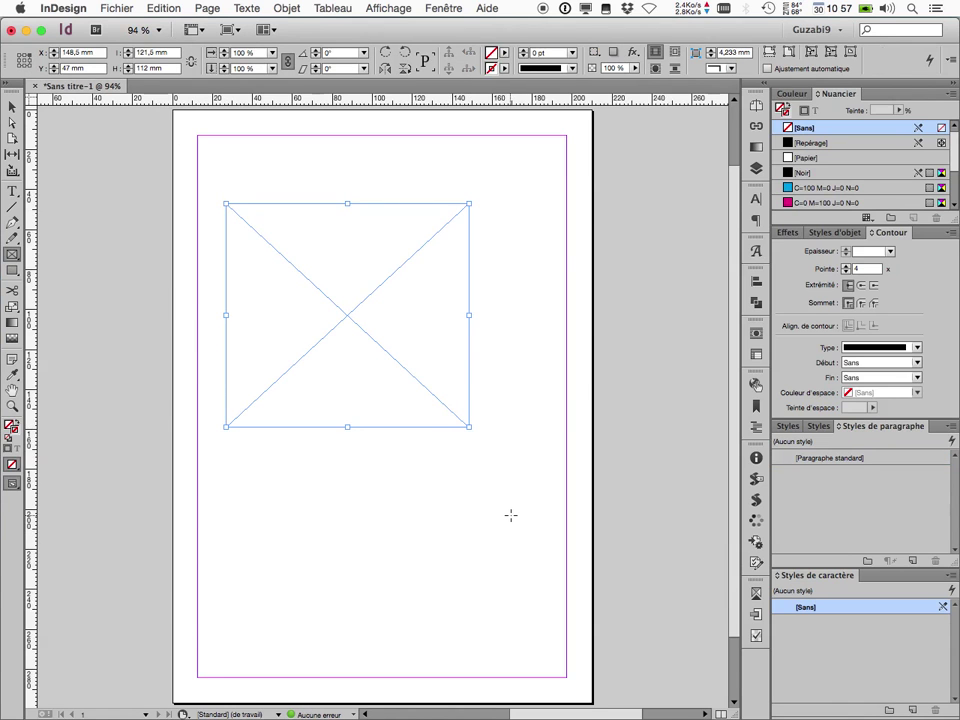
# Switch to Photoshop and look up the folder location of the open iStock image
pyautogui.press('super+Tab')
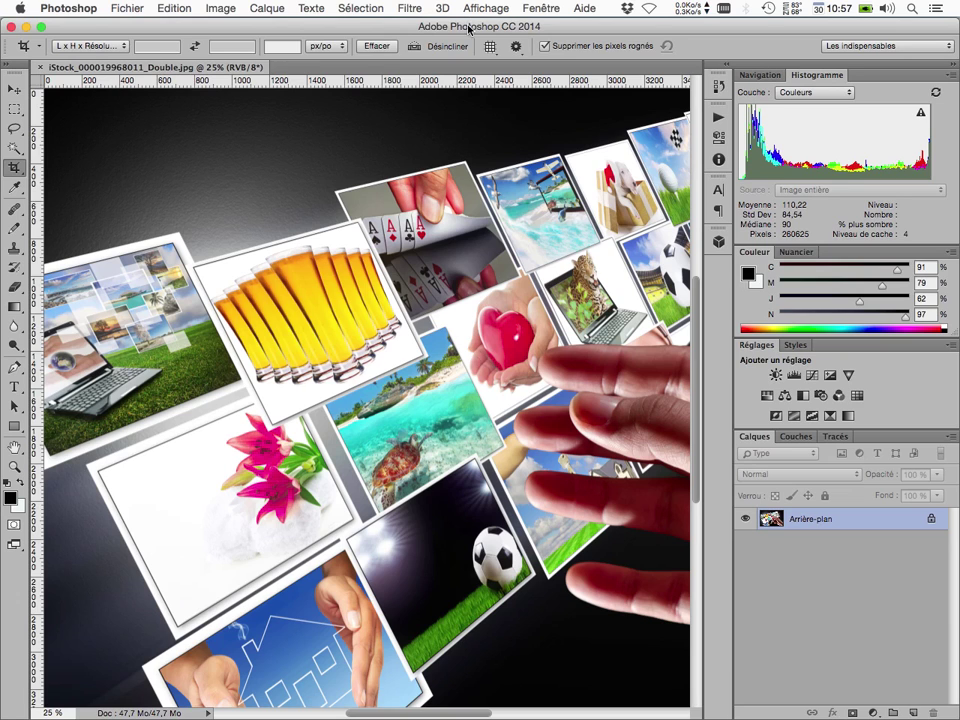
pyautogui.moveTo(164, 66); pyautogui.dragTo(222, 114)
pyautogui.keyDown('super'); pyautogui.click(463, 111); pyautogui.keyUp('super')
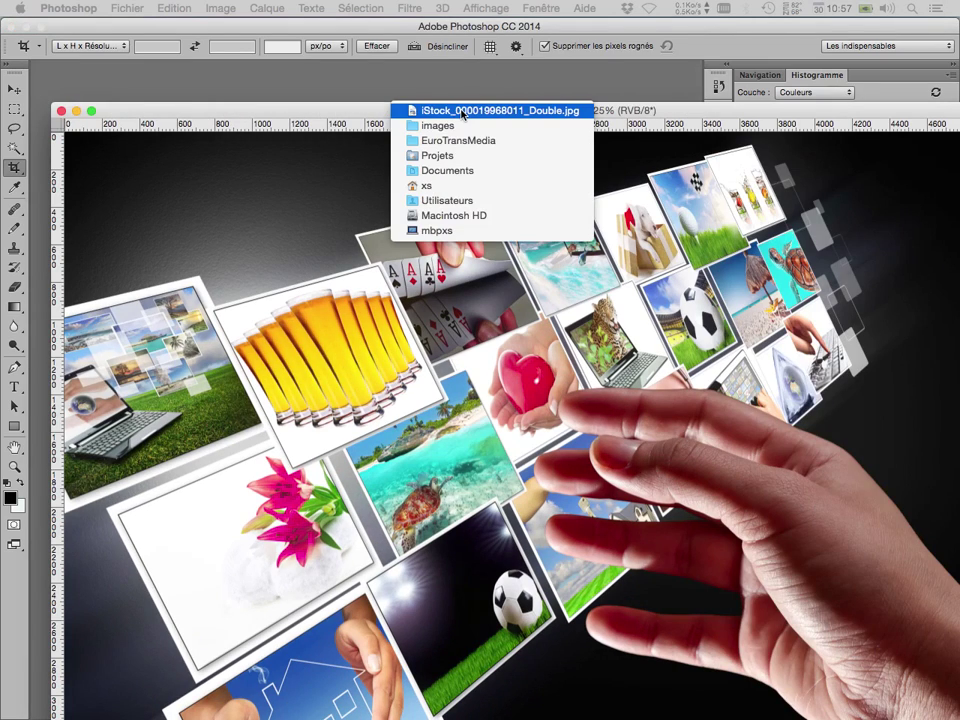
pyautogui.click(463, 111)
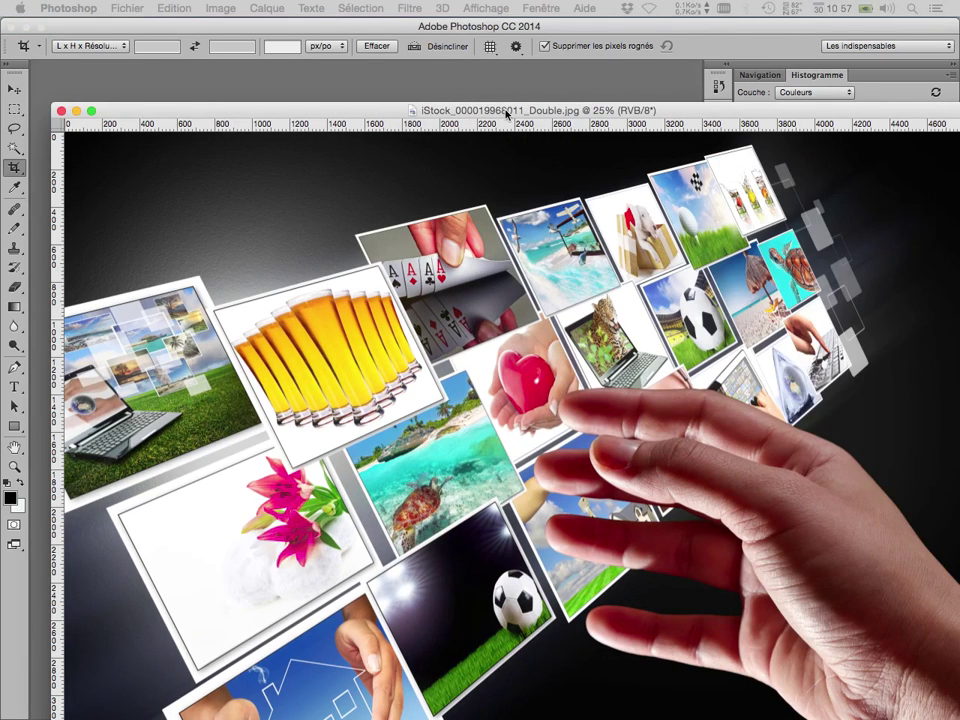
pyautogui.moveTo(506, 114); pyautogui.dragTo(476, 71)
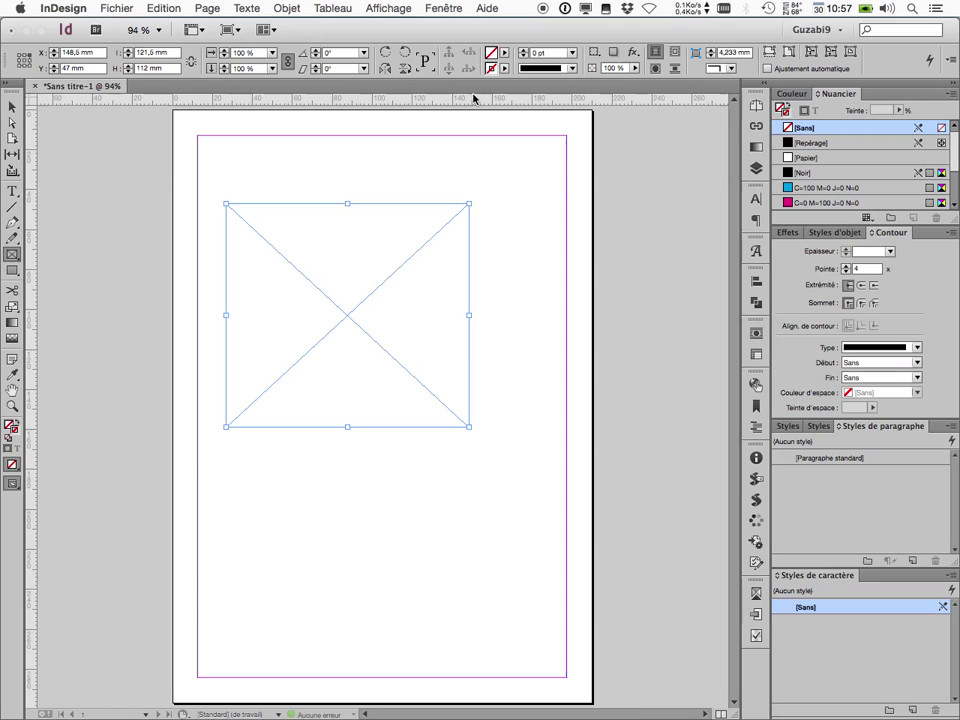
pyautogui.press('super+e')
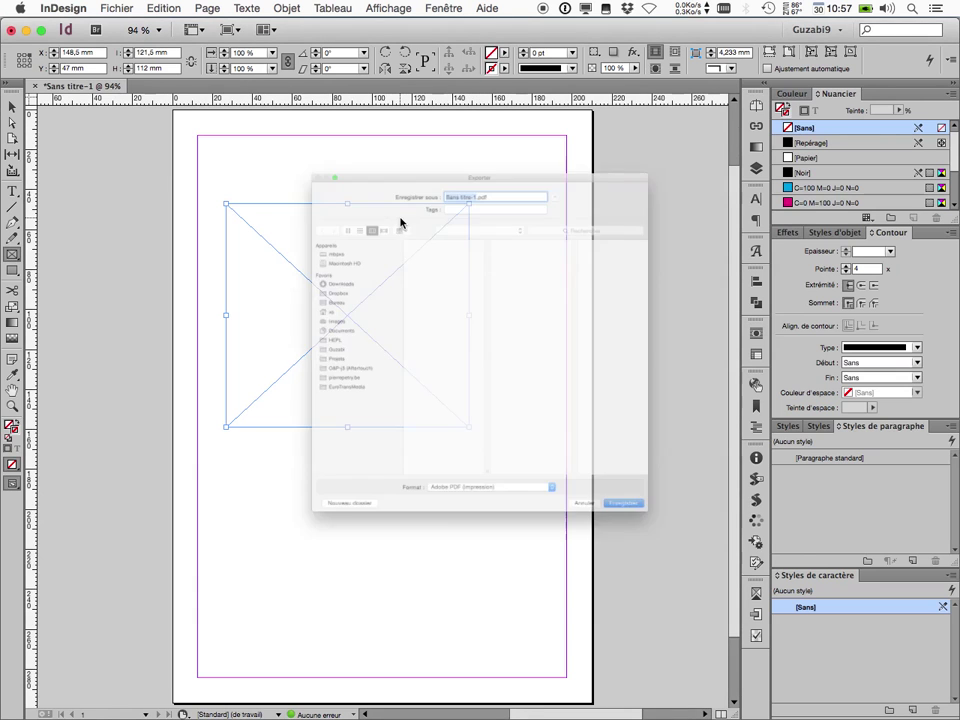
pyautogui.press('Escape')
pyautogui.press('super+d')
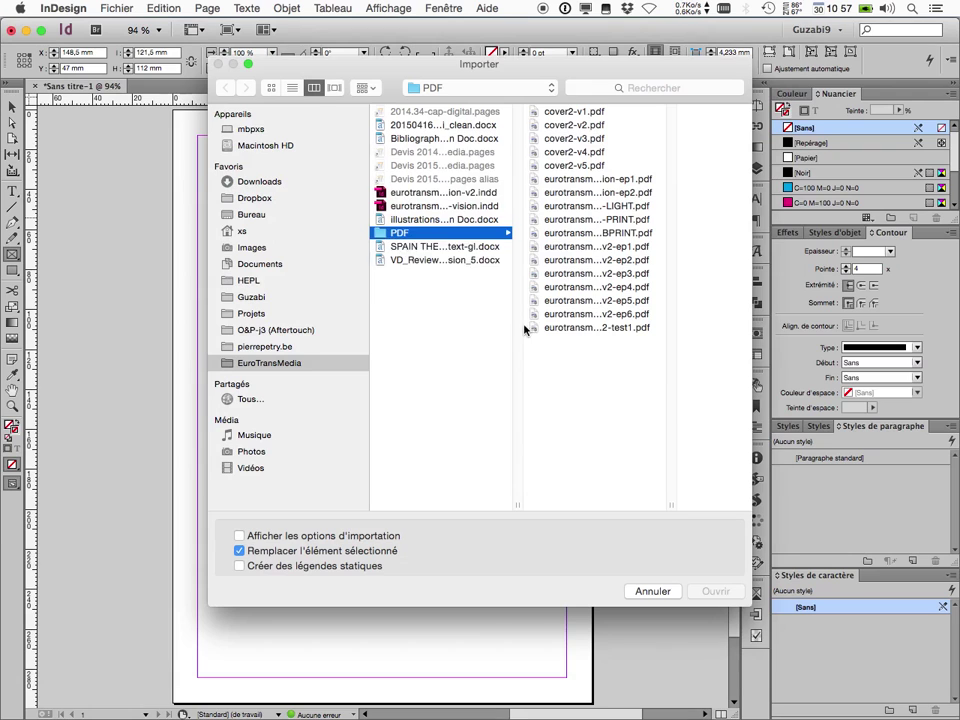
pyautogui.click(441, 261)
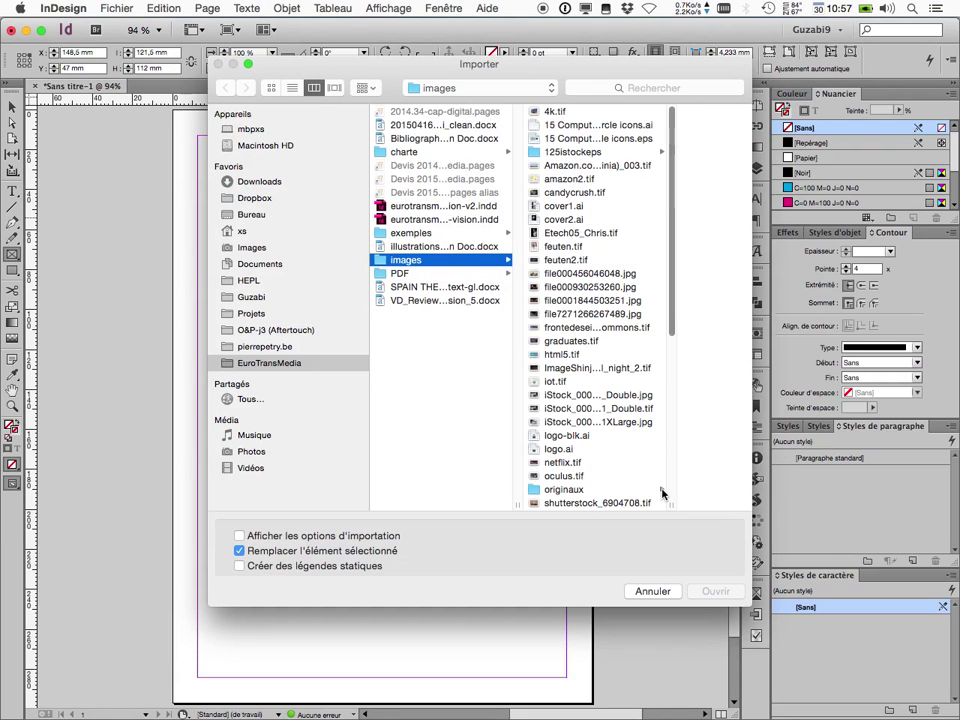
pyautogui.click(640, 397)
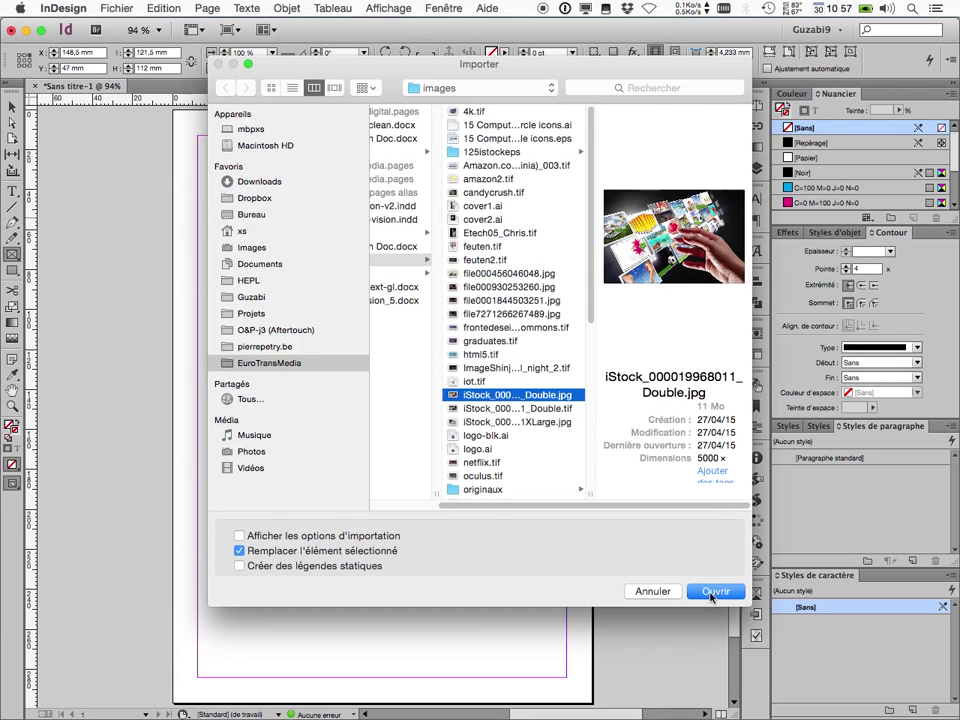
pyautogui.click(714, 592)
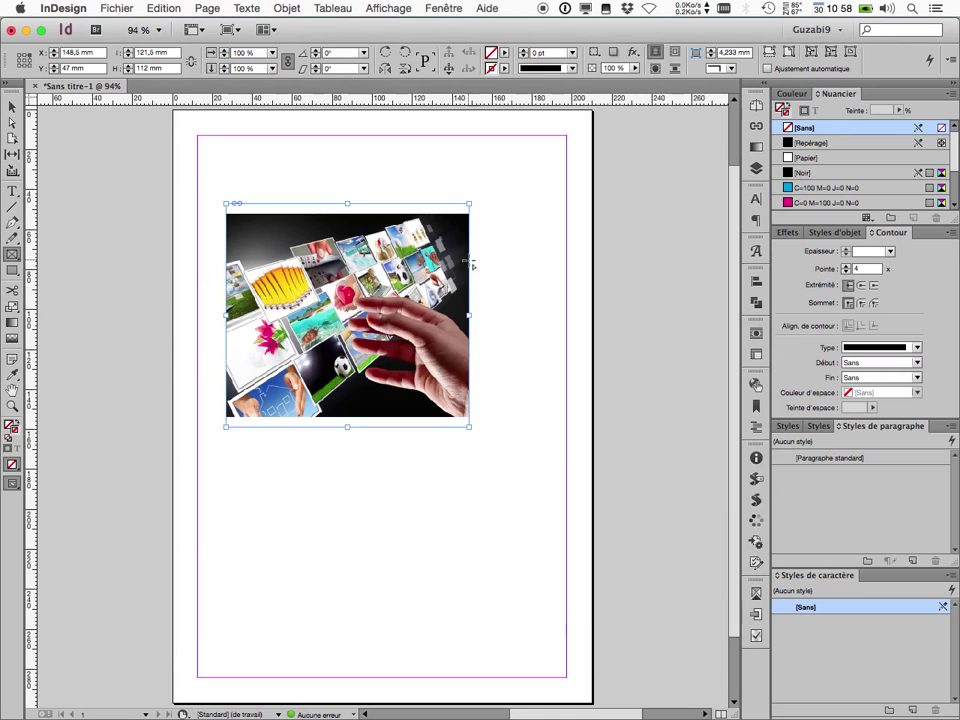
# Examine the placed image's full link information, including its actual and effective PPI
pyautogui.click(12, 106)
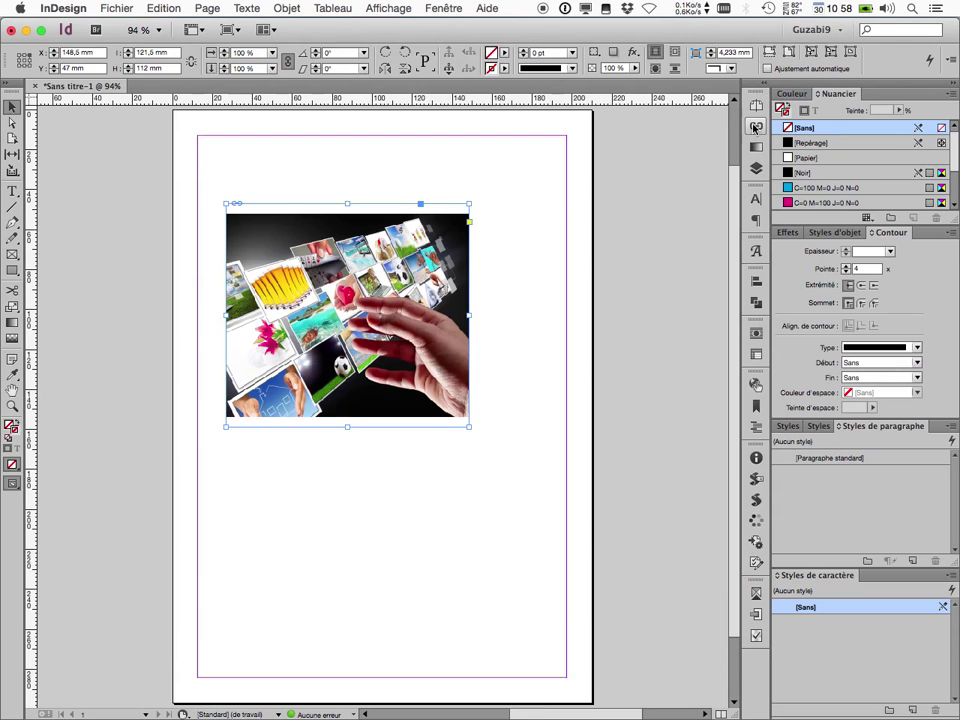
pyautogui.click(756, 127)
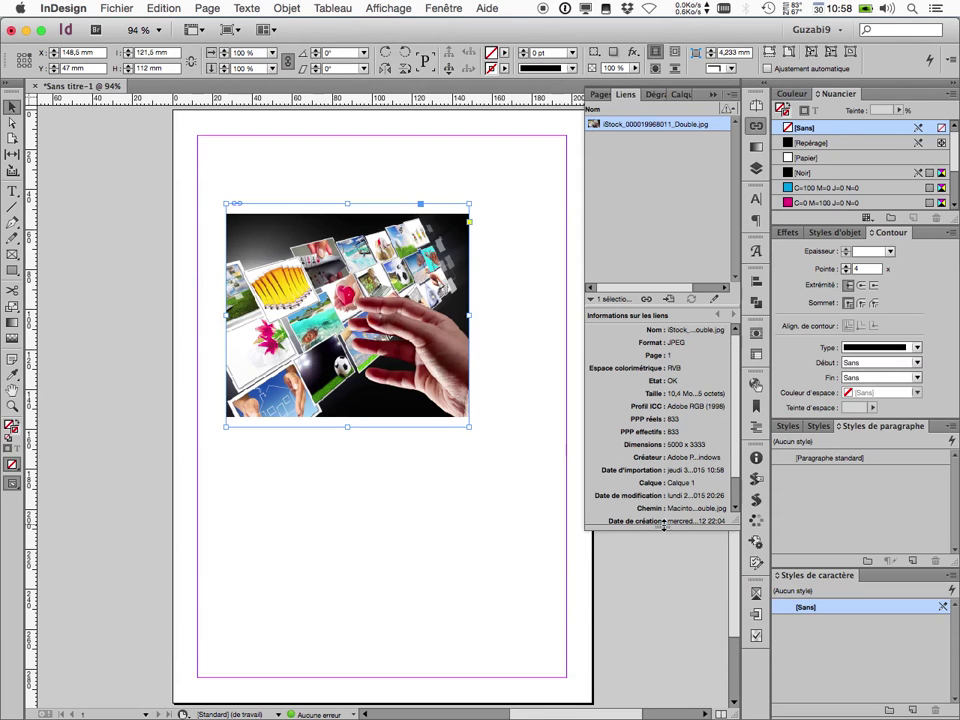
pyautogui.moveTo(663, 524); pyautogui.dragTo(664, 613)
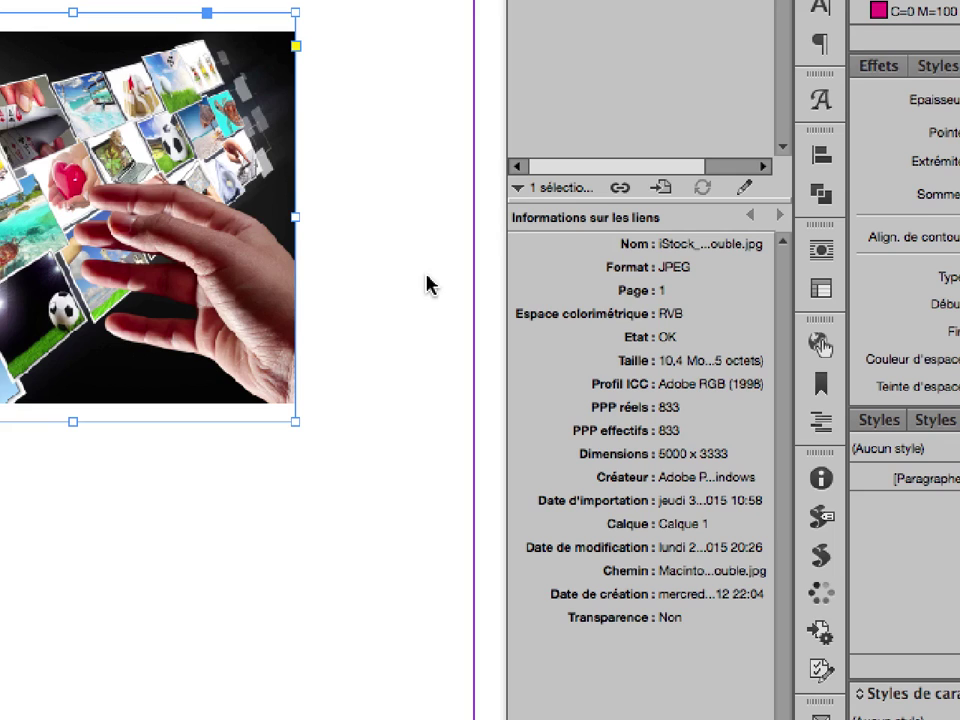
pyautogui.press('super+z')
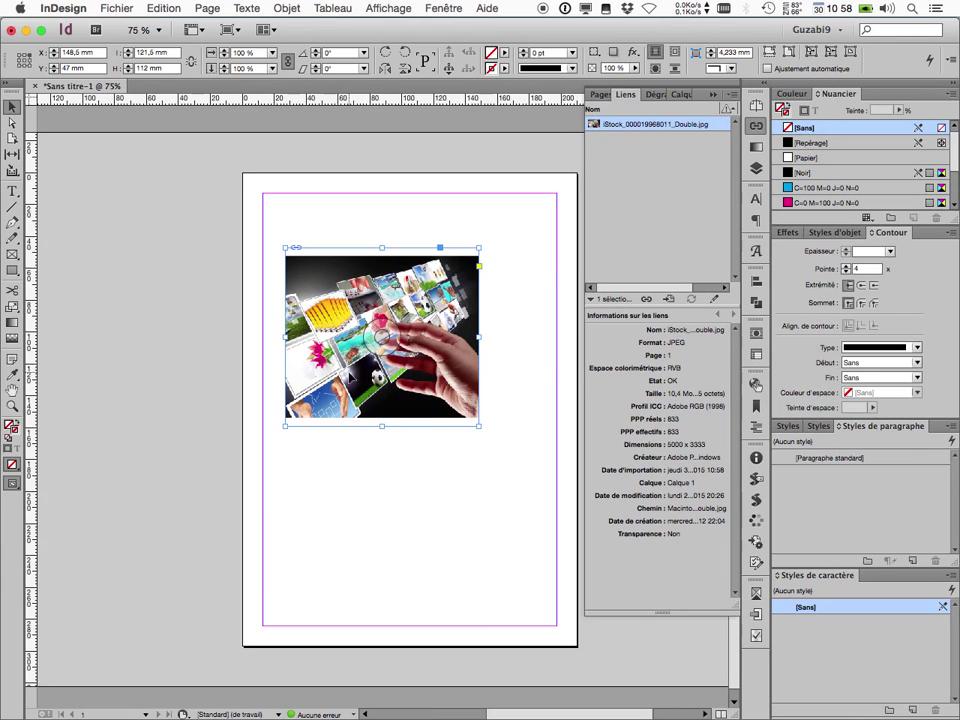
# Scale the image with its frame down to about 51 × 47 mm and back up beyond about 106 × 85 mm to compare effective PPI
pyautogui.moveTo(477, 427); pyautogui.dragTo(424, 375)
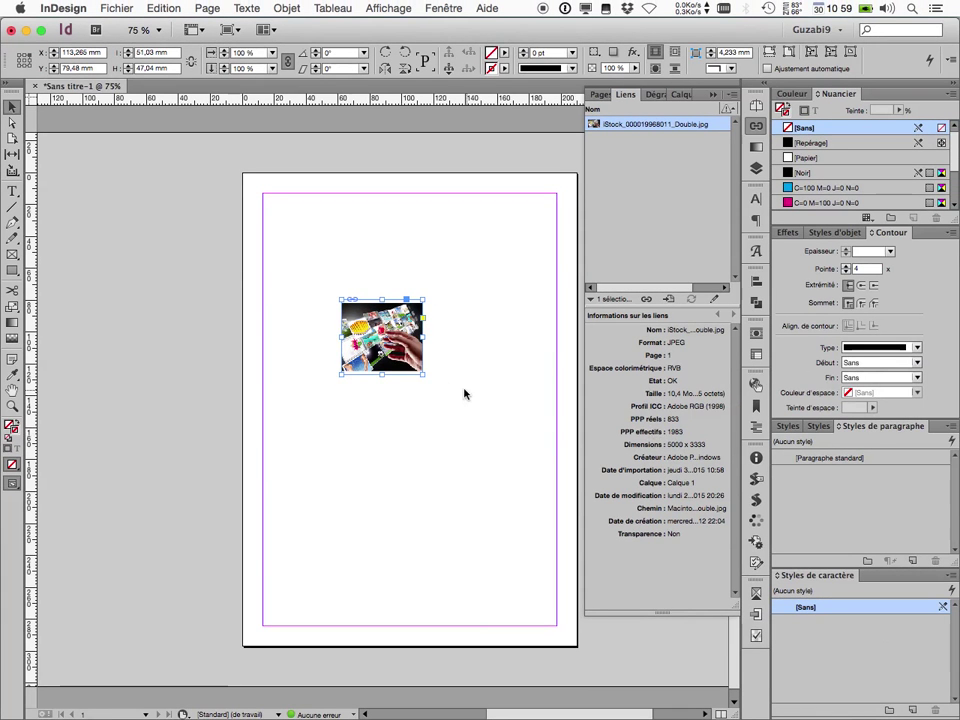
pyautogui.moveTo(423, 374); pyautogui.dragTo(511, 434)
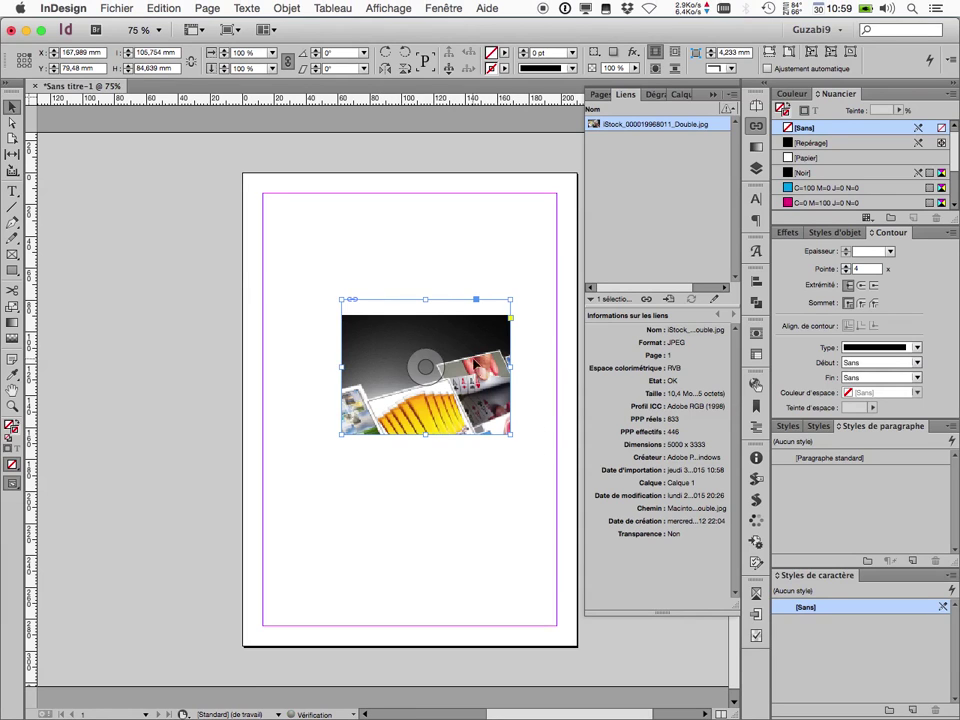
pyautogui.moveTo(342, 299); pyautogui.dragTo(219, 201)
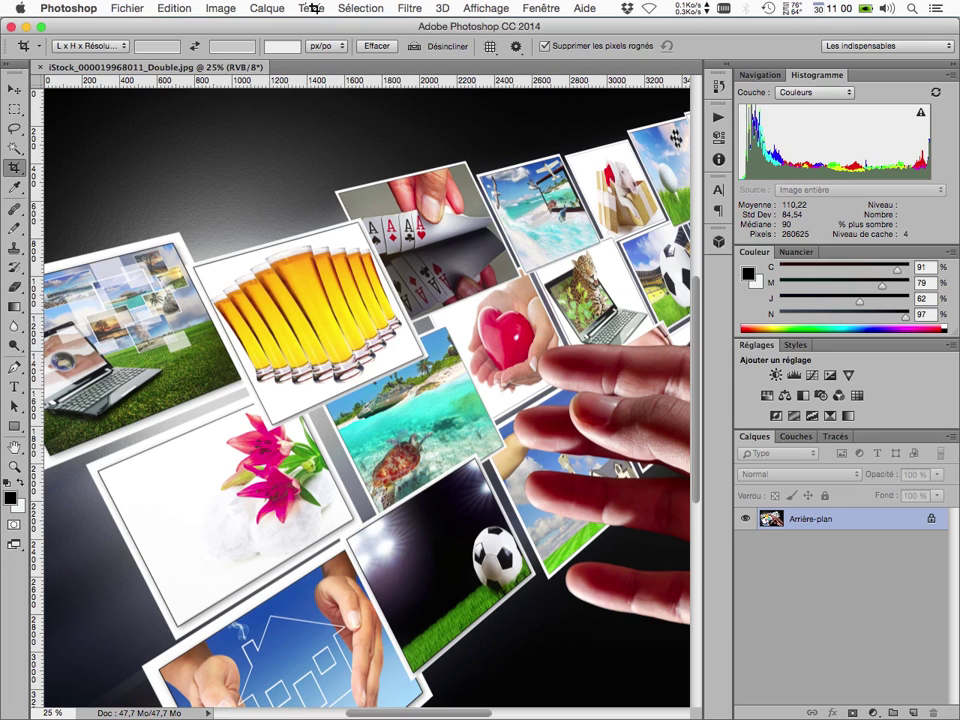
# In Photoshop's image size settings, try resampling the iStock image at a resolution of 1500 pixels/inch, without applying it
pyautogui.press('super+alt+i')
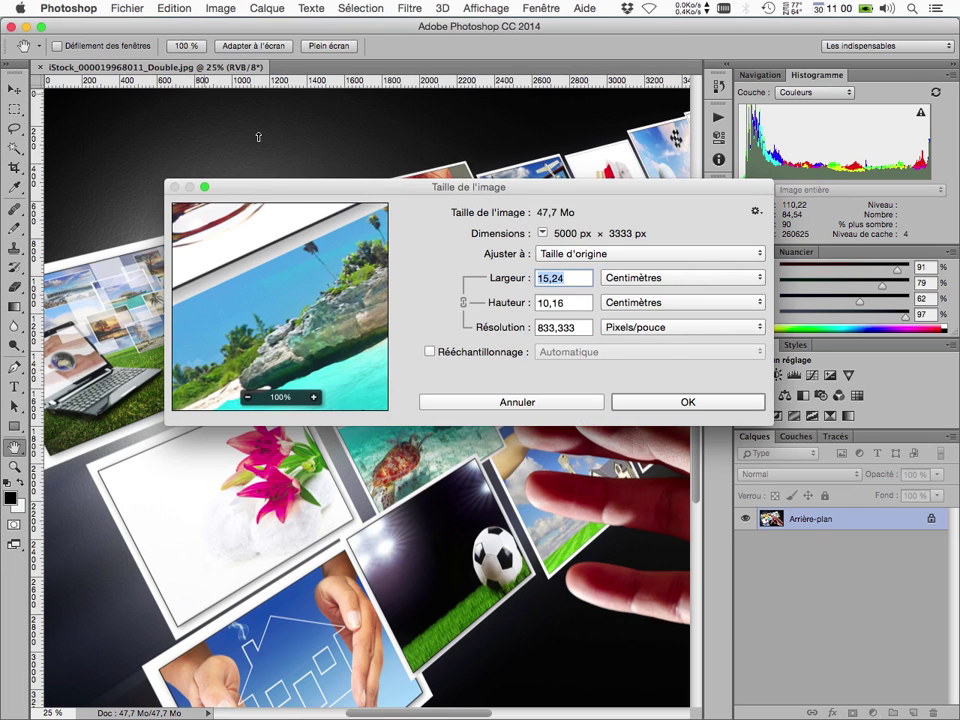
pyautogui.click(437, 352)
pyautogui.click(490, 320)
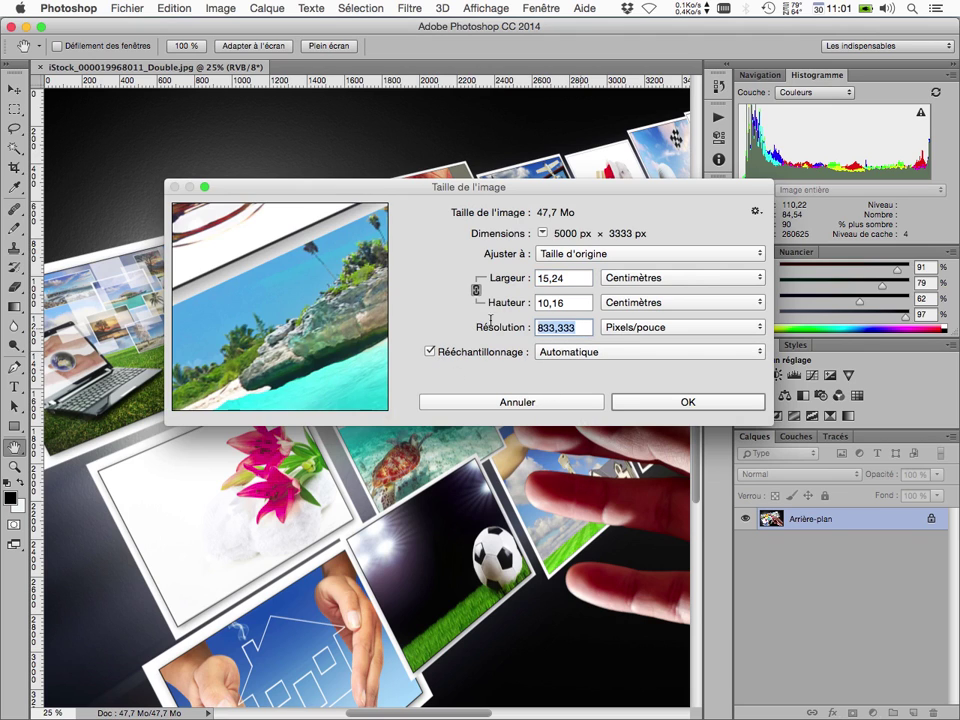
pyautogui.write('1500')
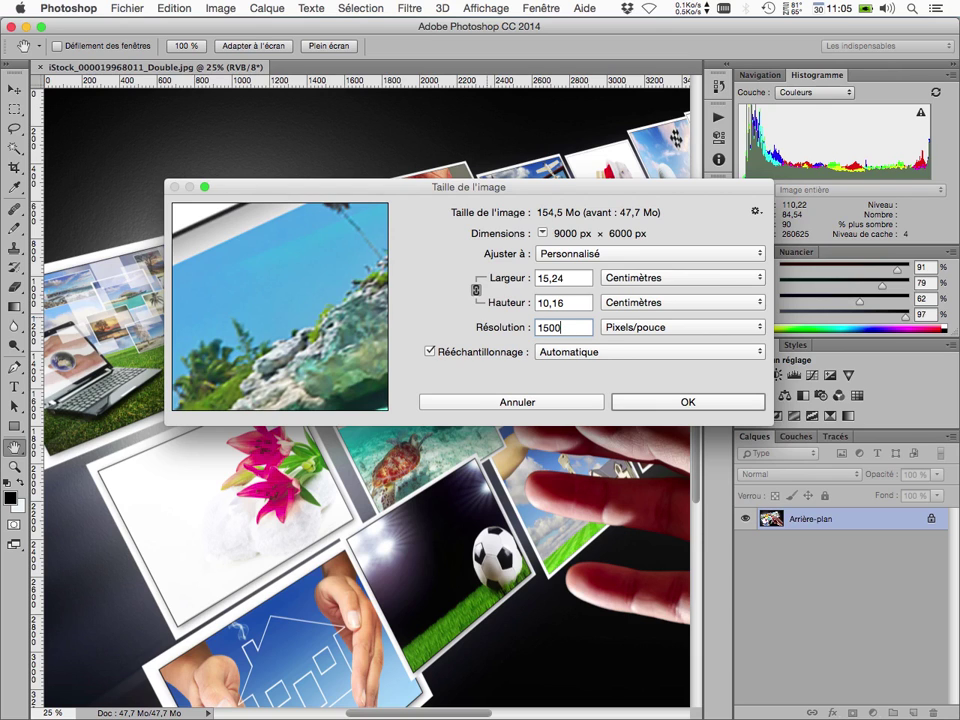
pyautogui.press('Escape')
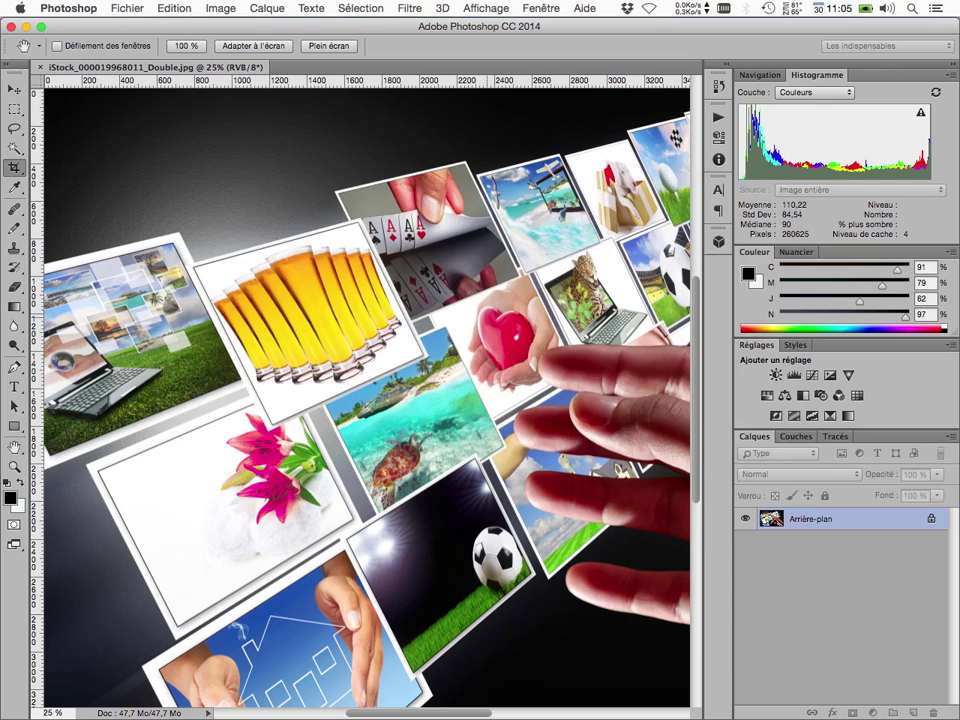
pyautogui.press('c')
pyautogui.press('super')
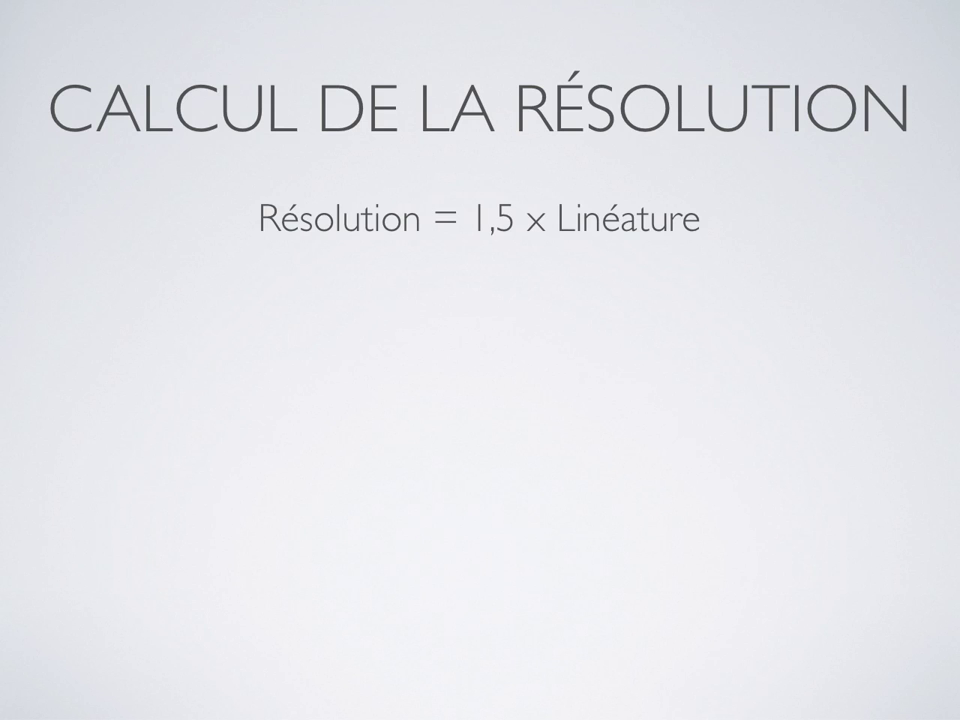
pyautogui.press('Right')
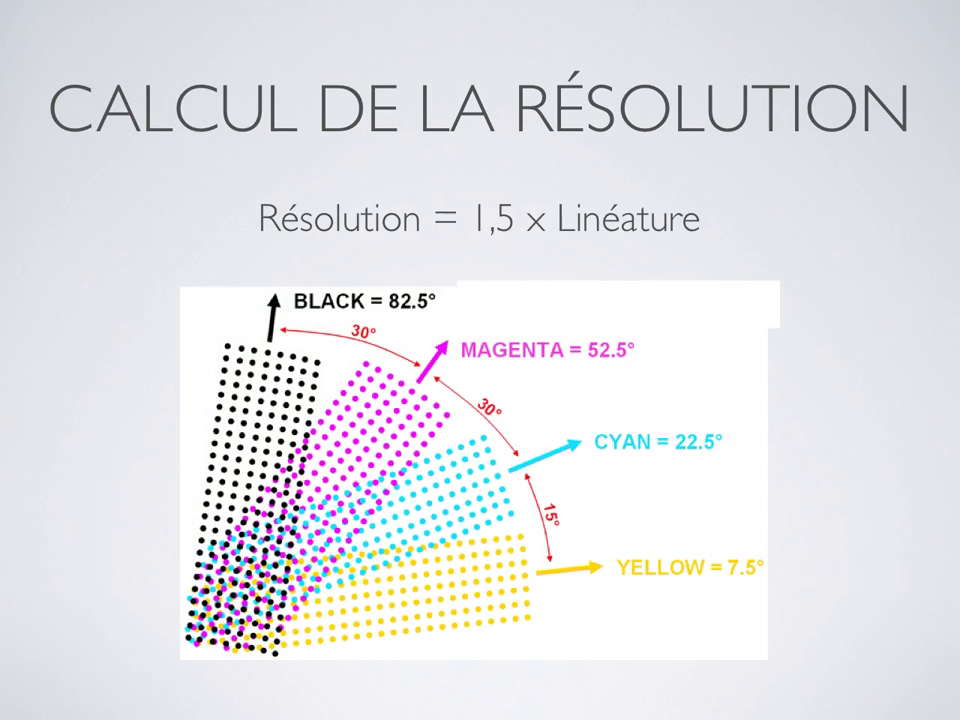